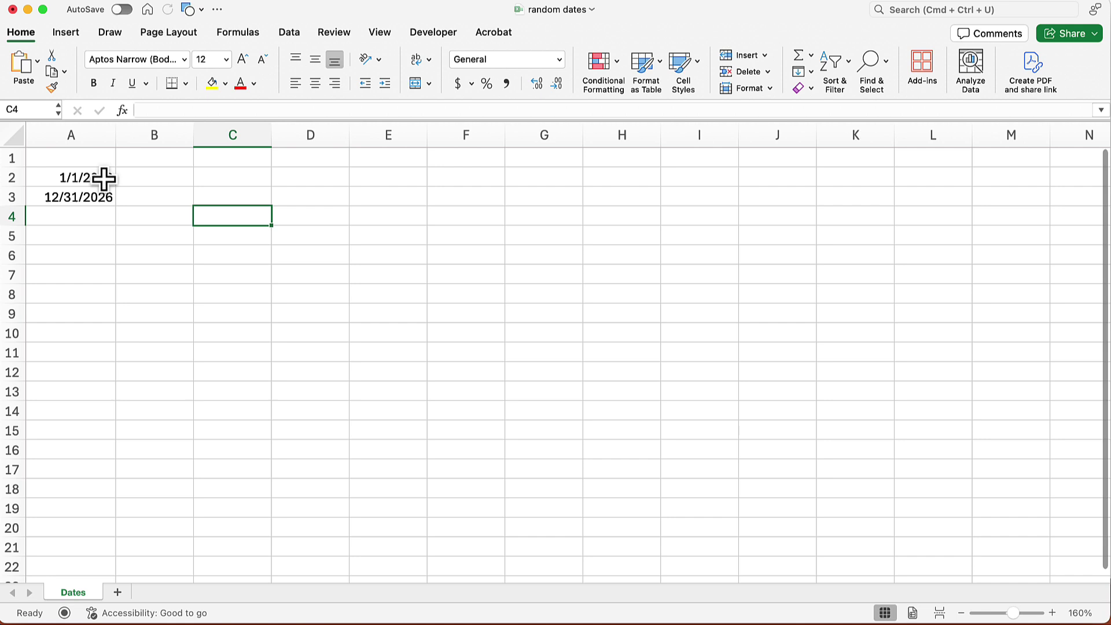
# Check the serial numbers behind the start date in A2 and end date in A3.
pyautogui.click(104, 179)
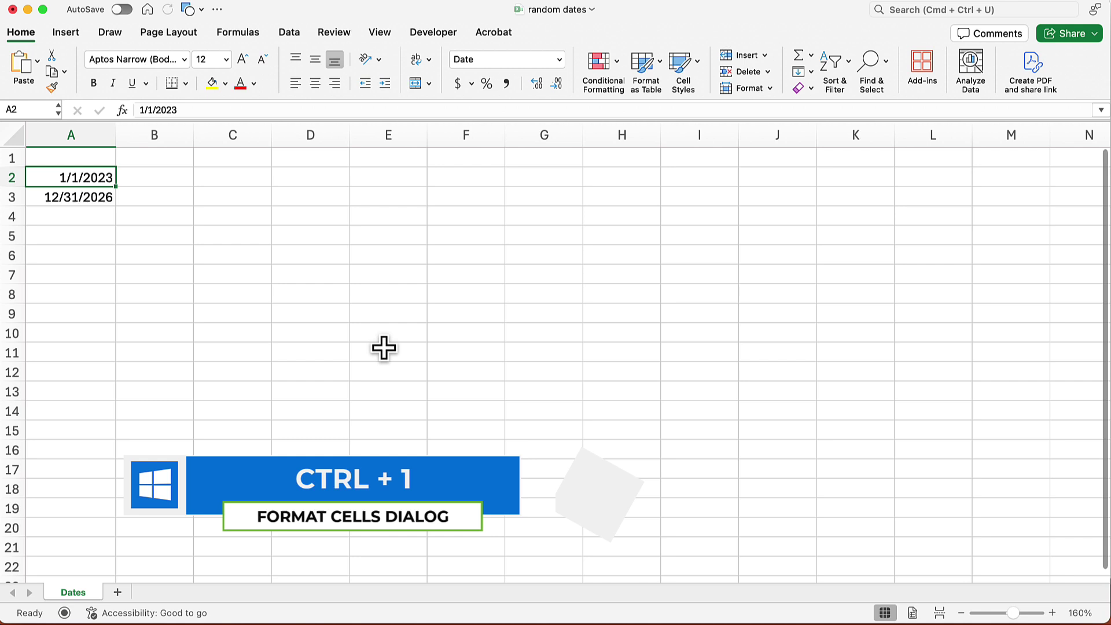
pyautogui.press('super+1')
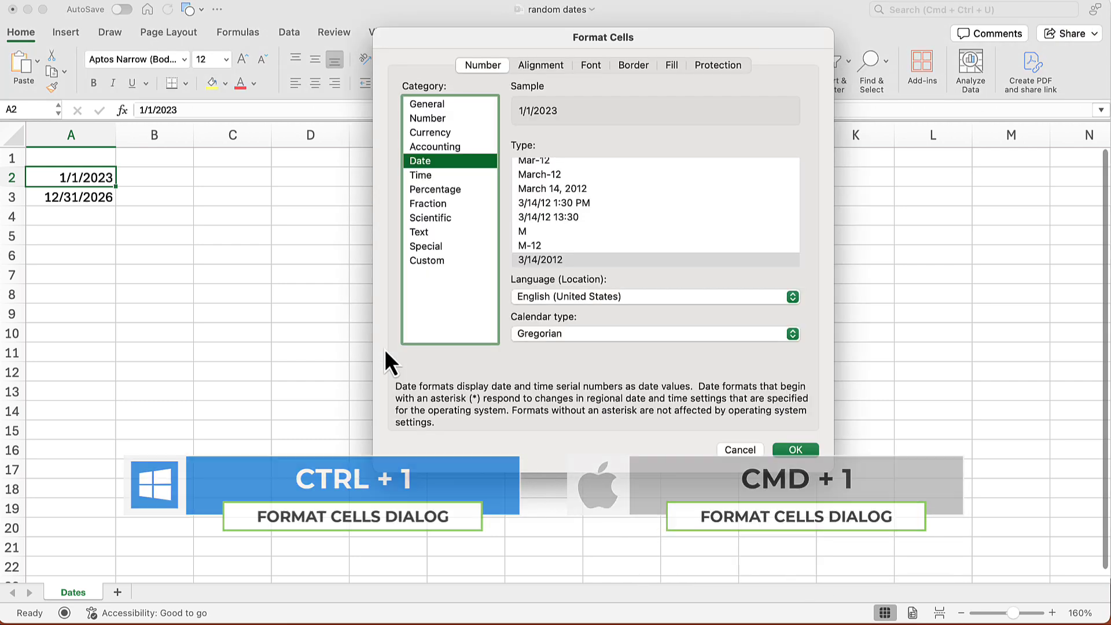
pyautogui.click(445, 106)
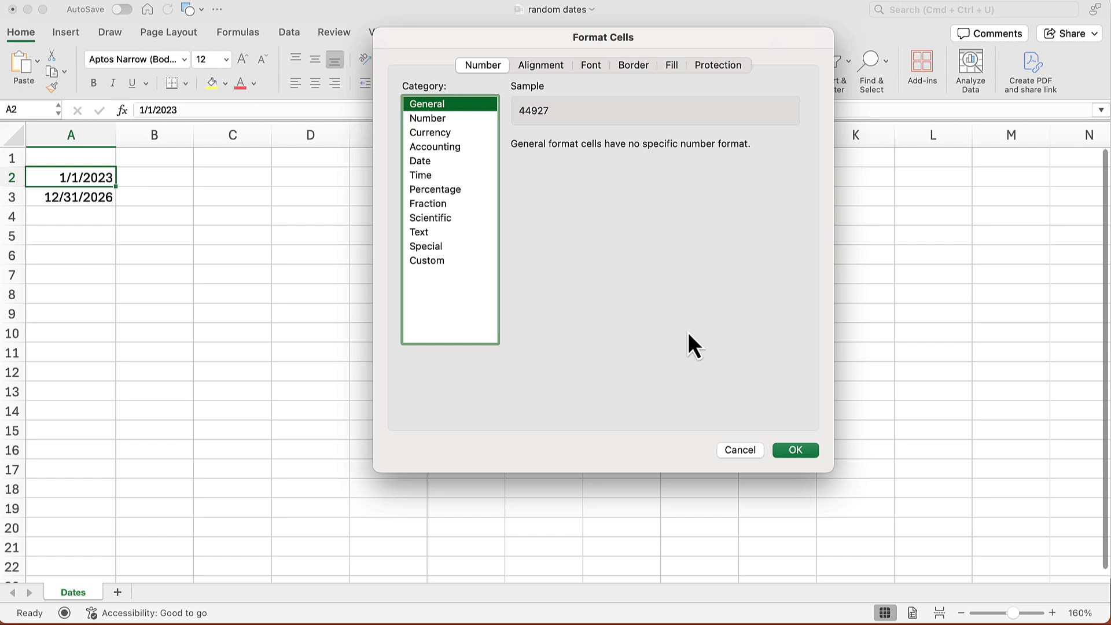
pyautogui.click(745, 452)
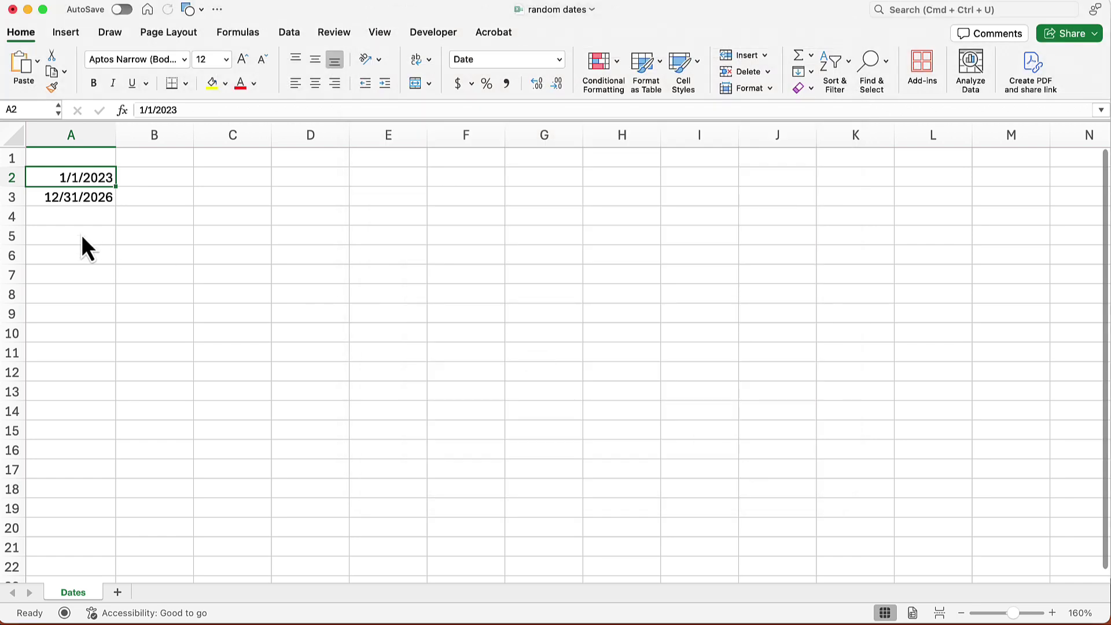
pyautogui.click(91, 199)
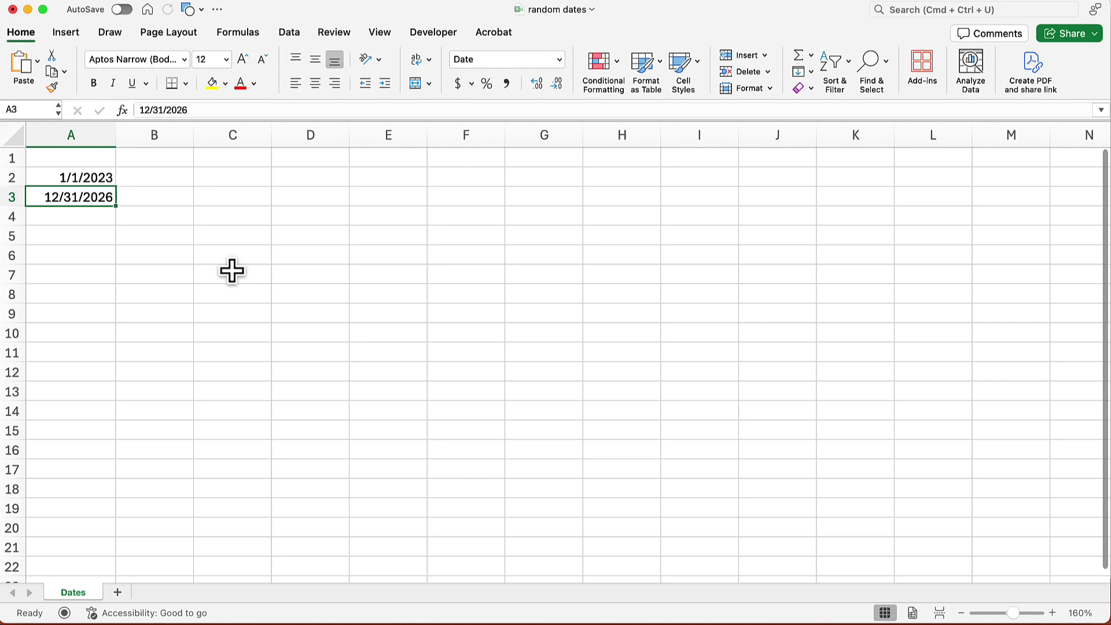
pyautogui.press('super+1')
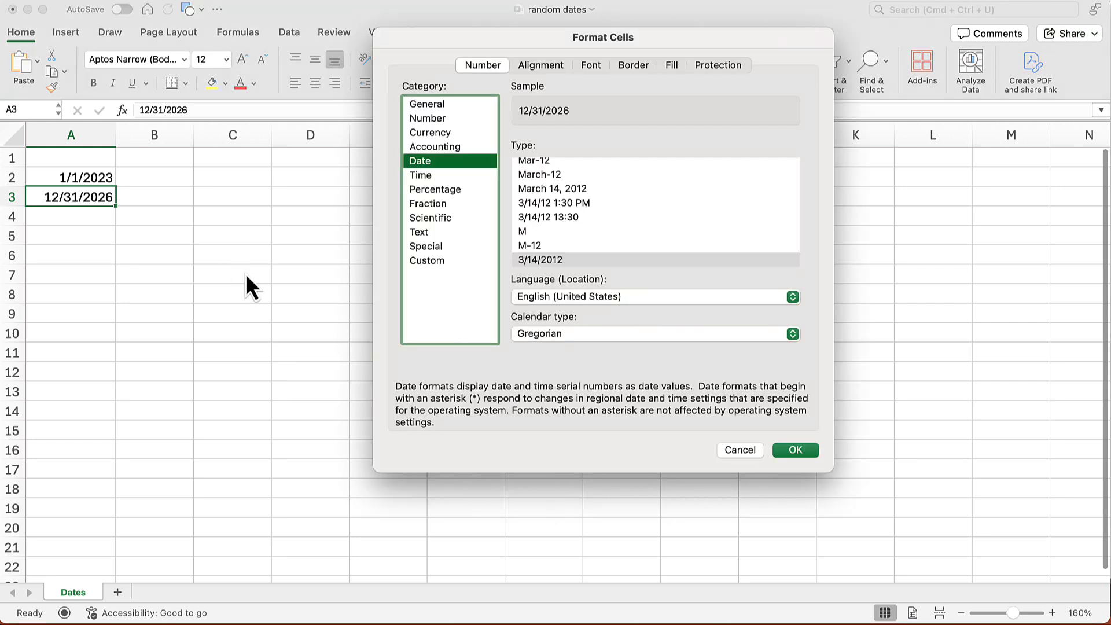
pyautogui.click(441, 105)
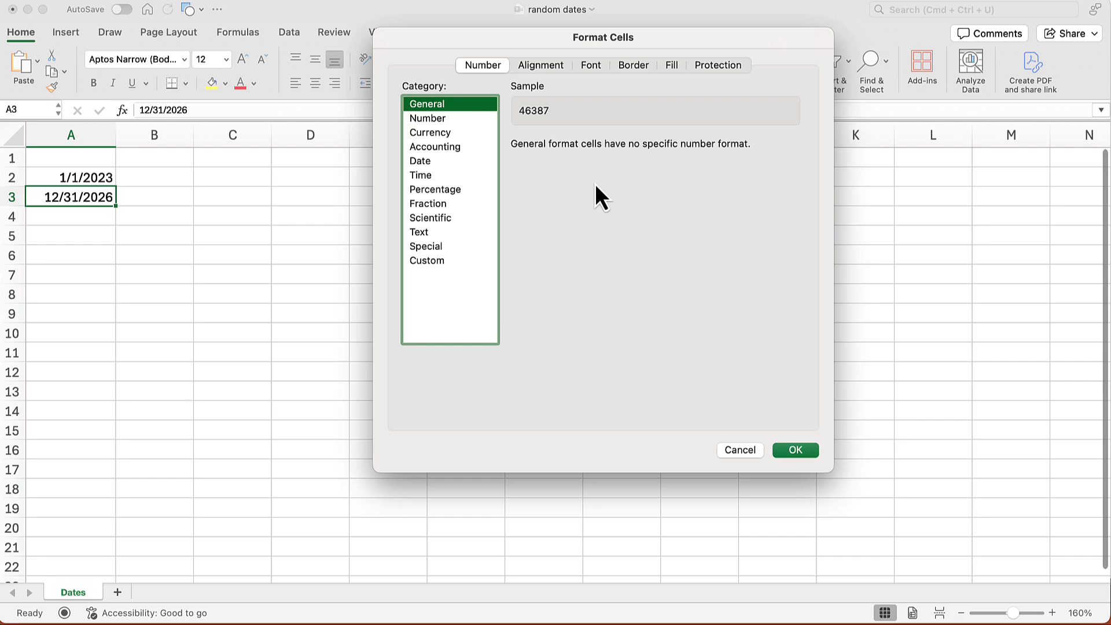
pyautogui.click(744, 451)
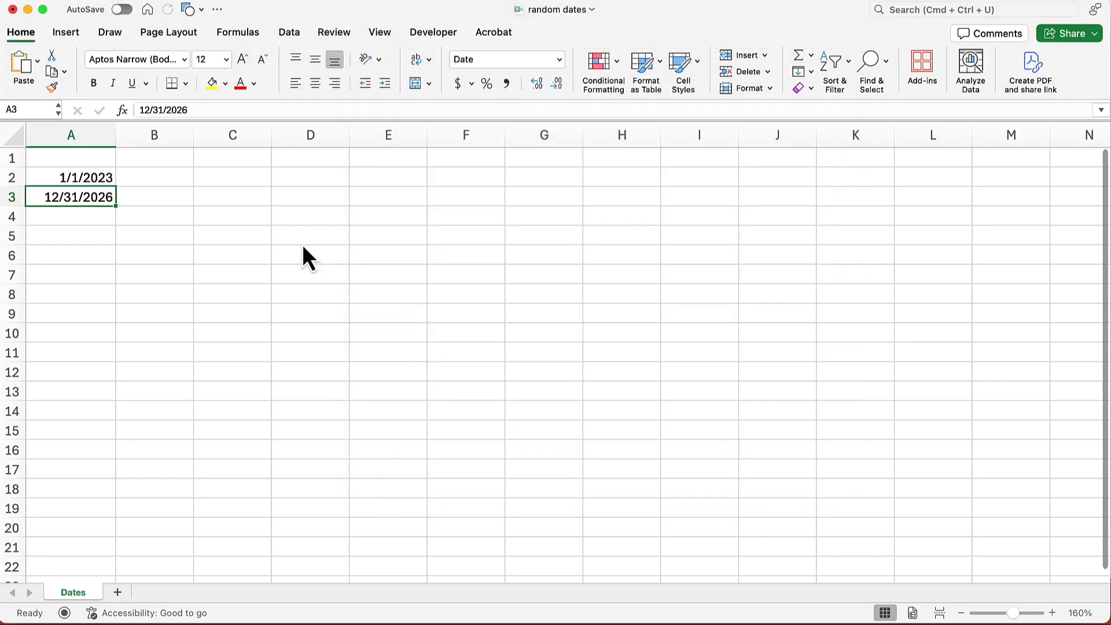
# Enter =RANDBETWEEN(44927,46387) in cell C4.
pyautogui.click(239, 218)
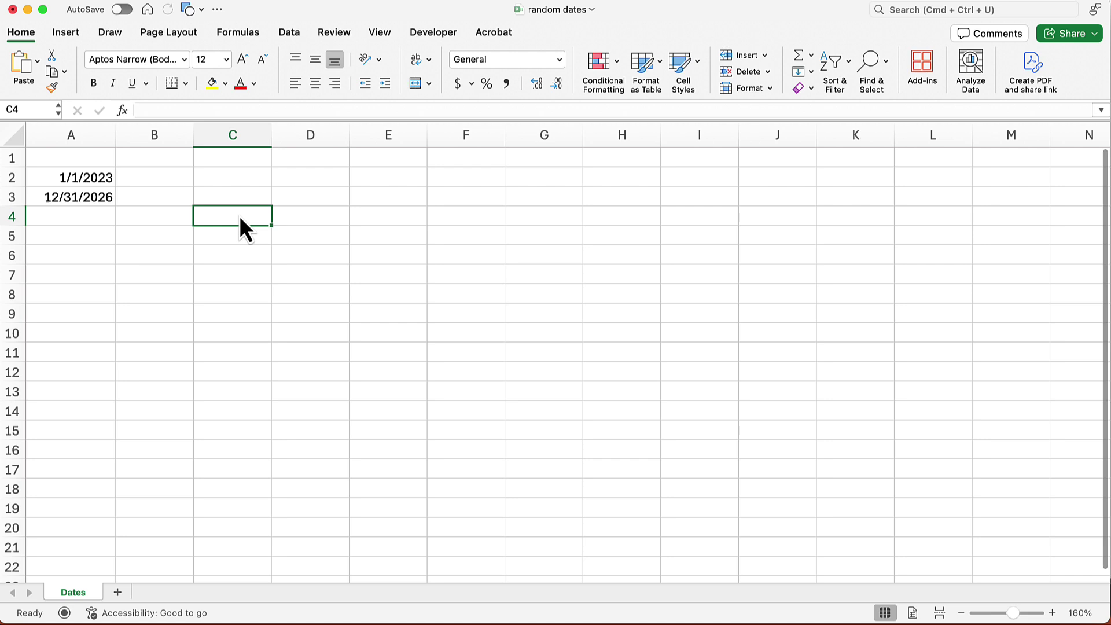
pyautogui.write('=')
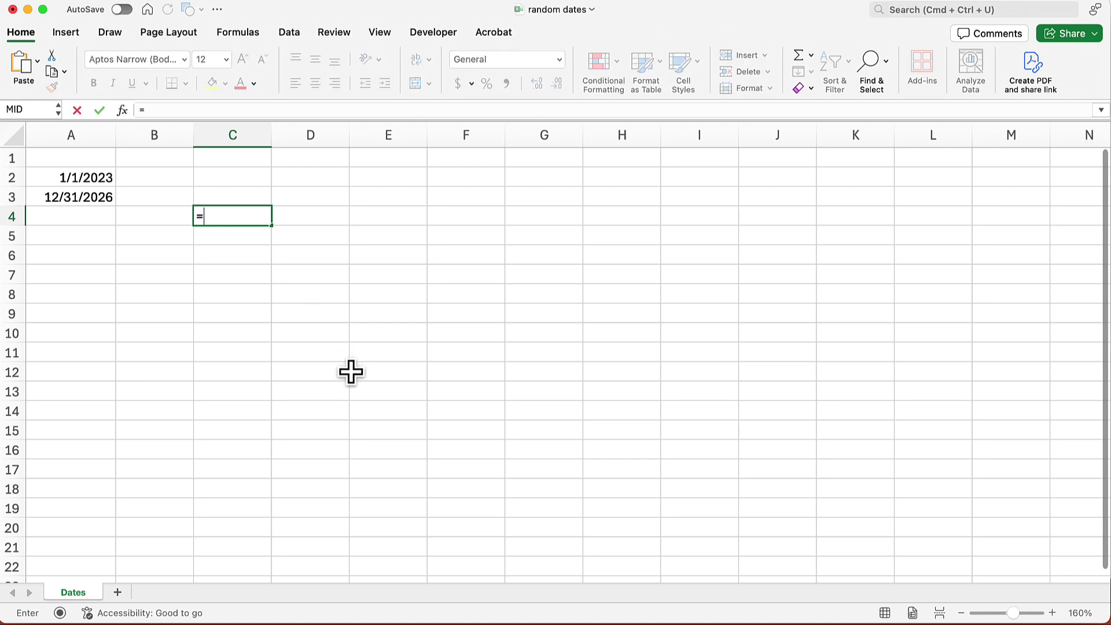
pyautogui.write('randb')
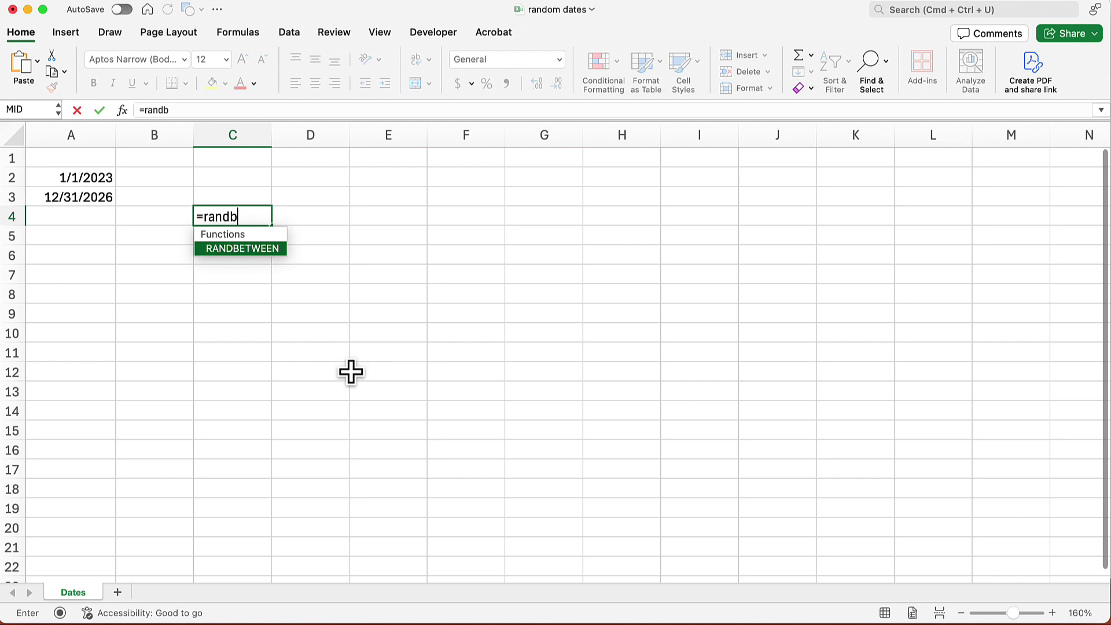
pyautogui.press('Tab')
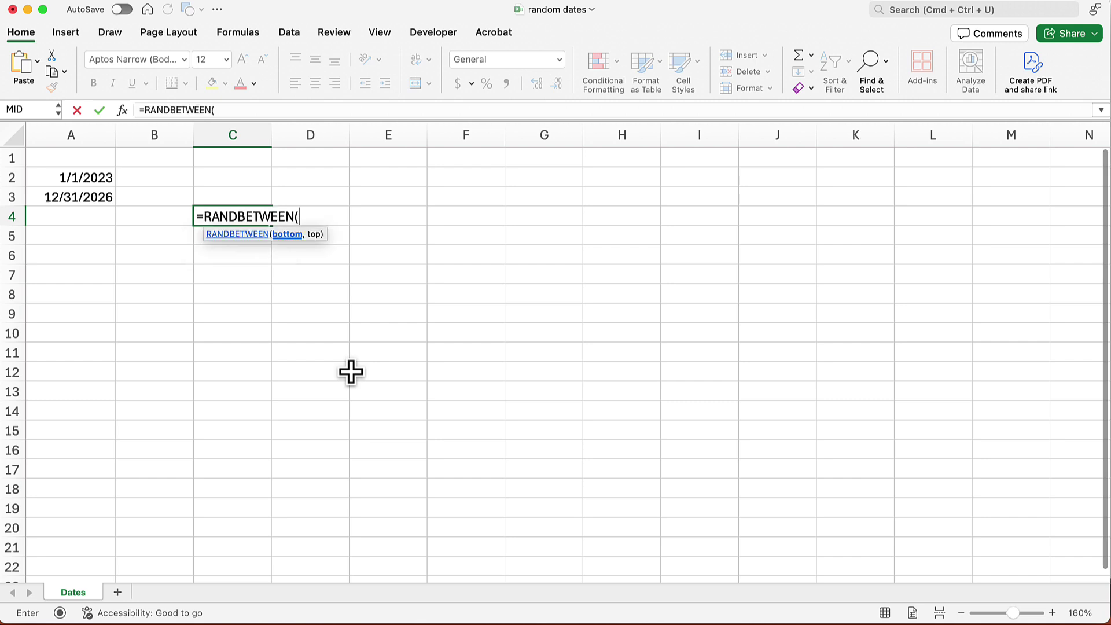
pyautogui.write('44927,')
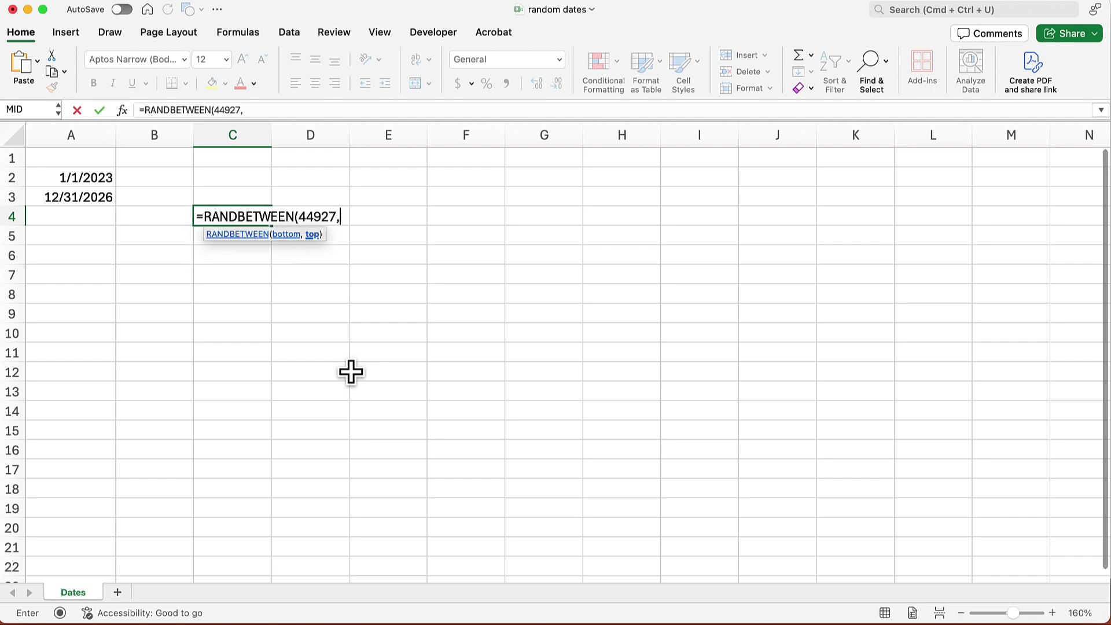
pyautogui.write('46387)')
pyautogui.press('Return')
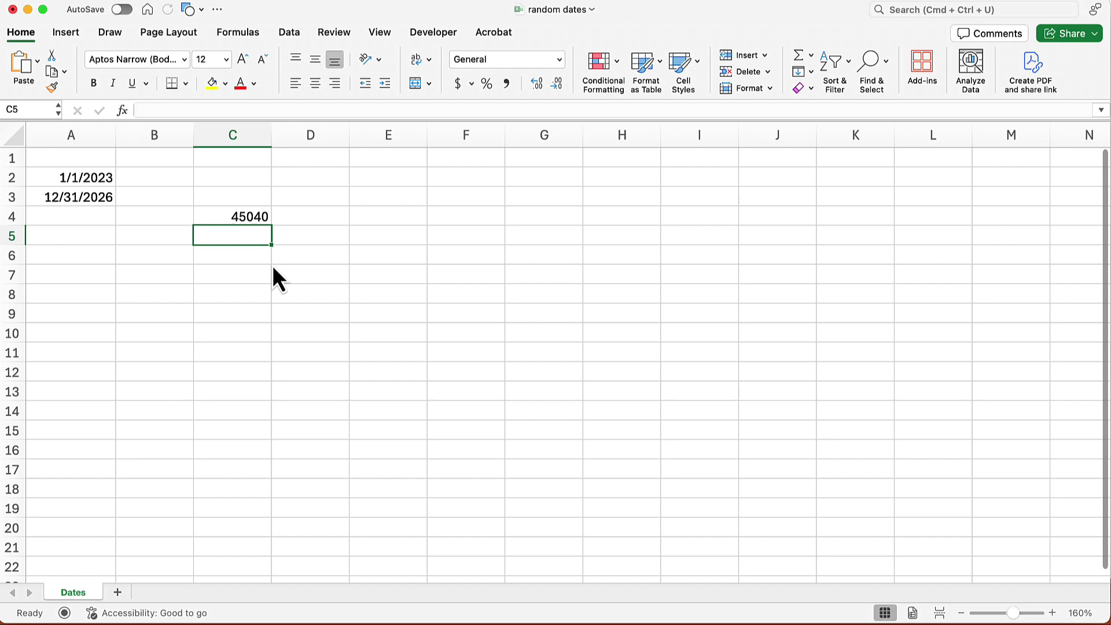
# Format C4 with the m/d/yyyy Date type (3/14/2012) so it reads 4/24/2023.
pyautogui.click(243, 217)
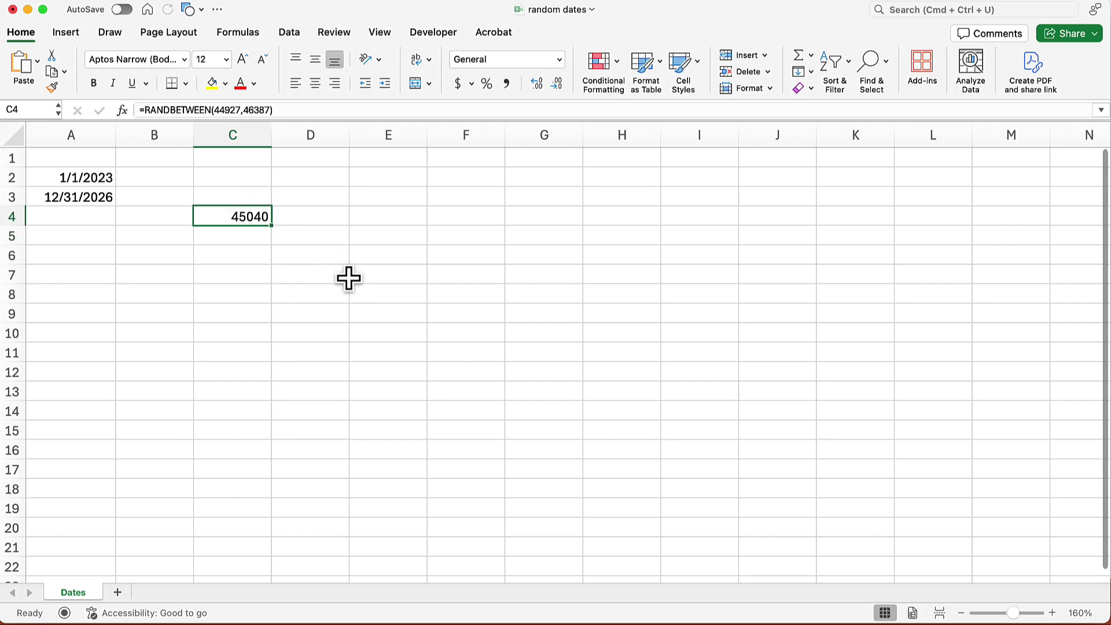
pyautogui.press('super+1')
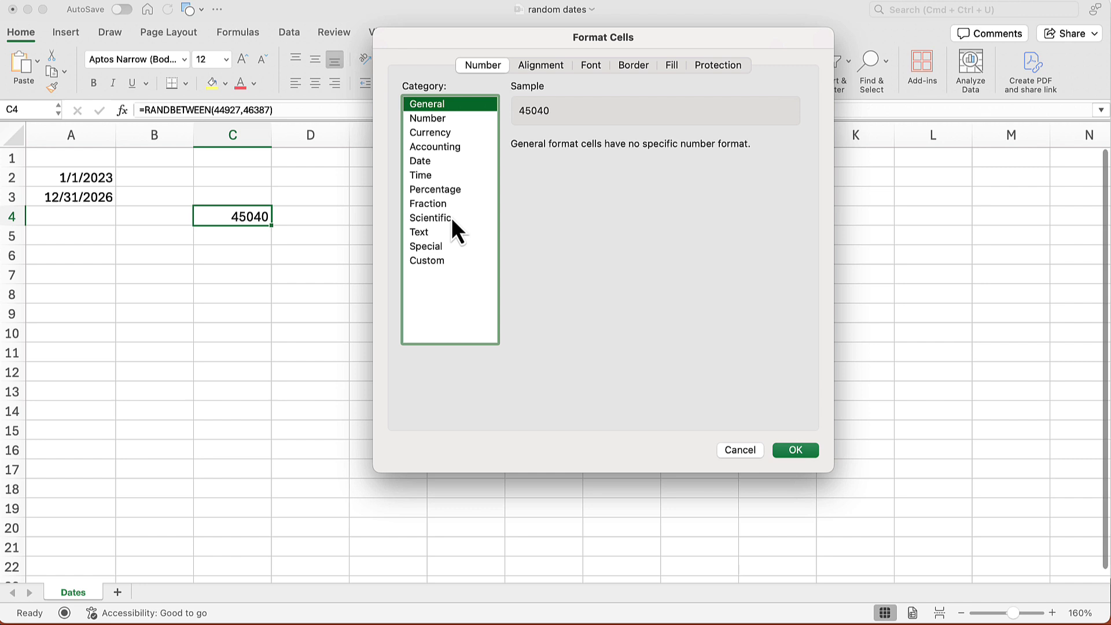
pyautogui.click(439, 164)
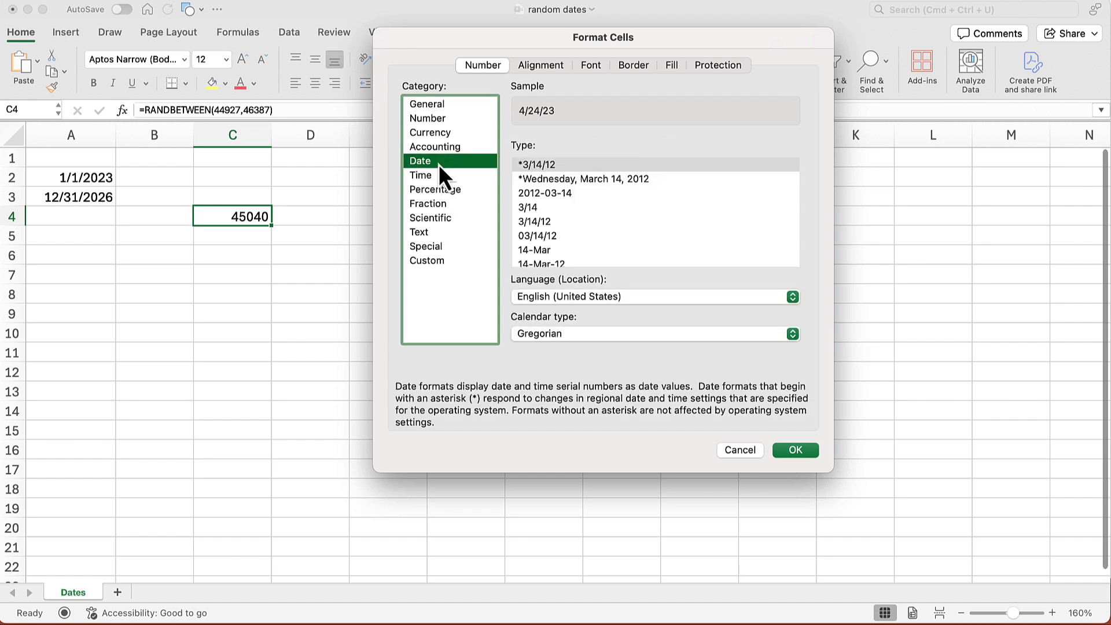
pyautogui.scroll(-10, 724, 219)
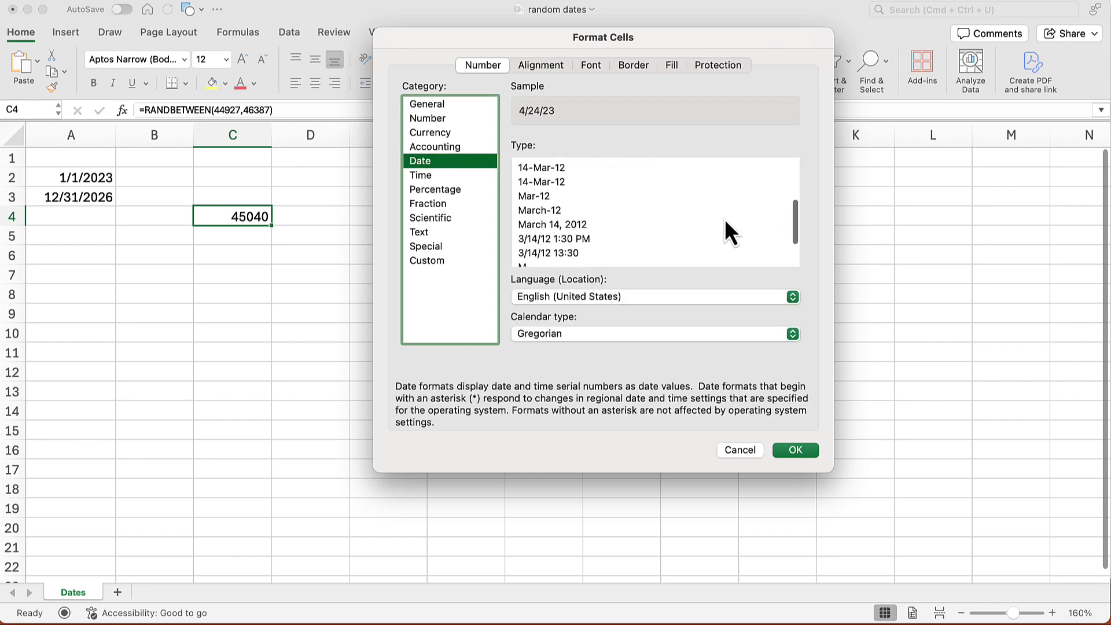
pyautogui.click(579, 247)
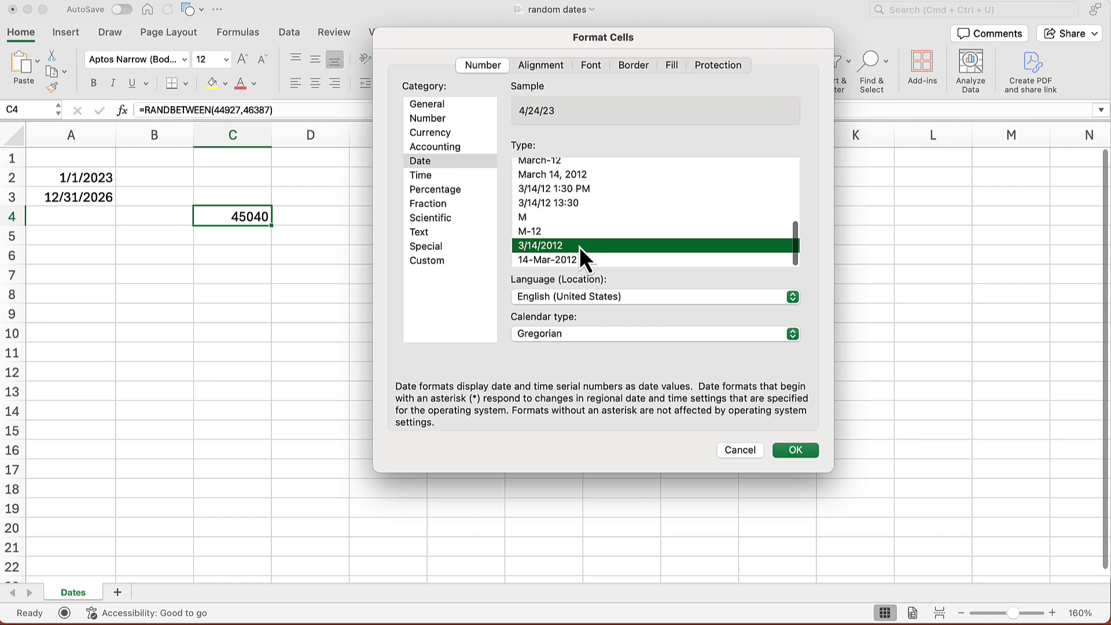
pyautogui.click(799, 451)
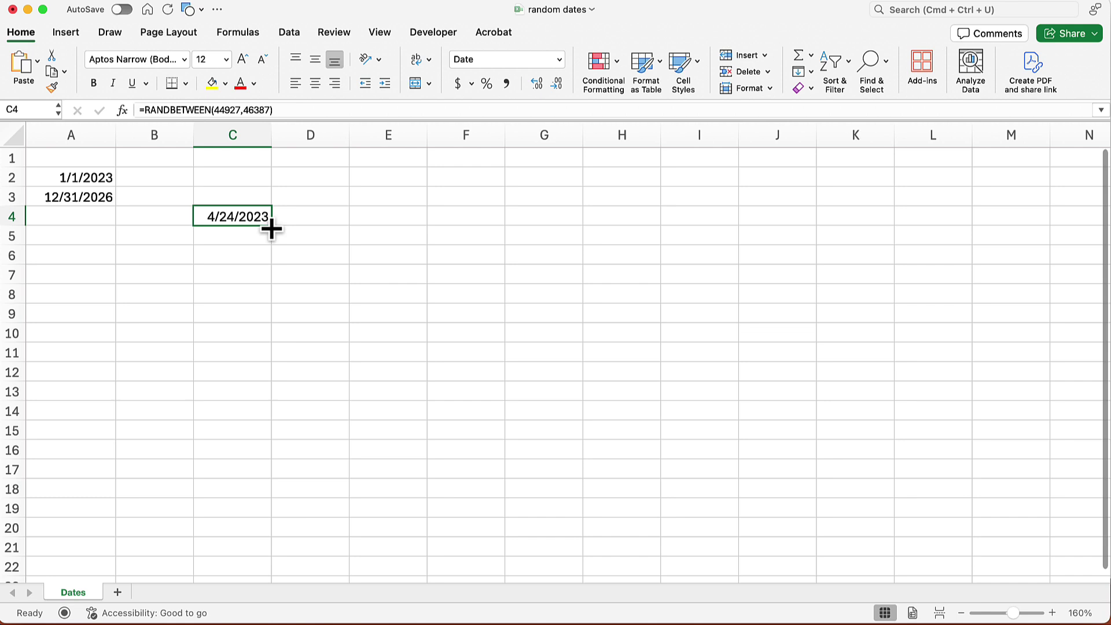
# Fill the RANDBETWEEN date formula from C4 down through C20.
pyautogui.moveTo(269, 227); pyautogui.dragTo(280, 530)
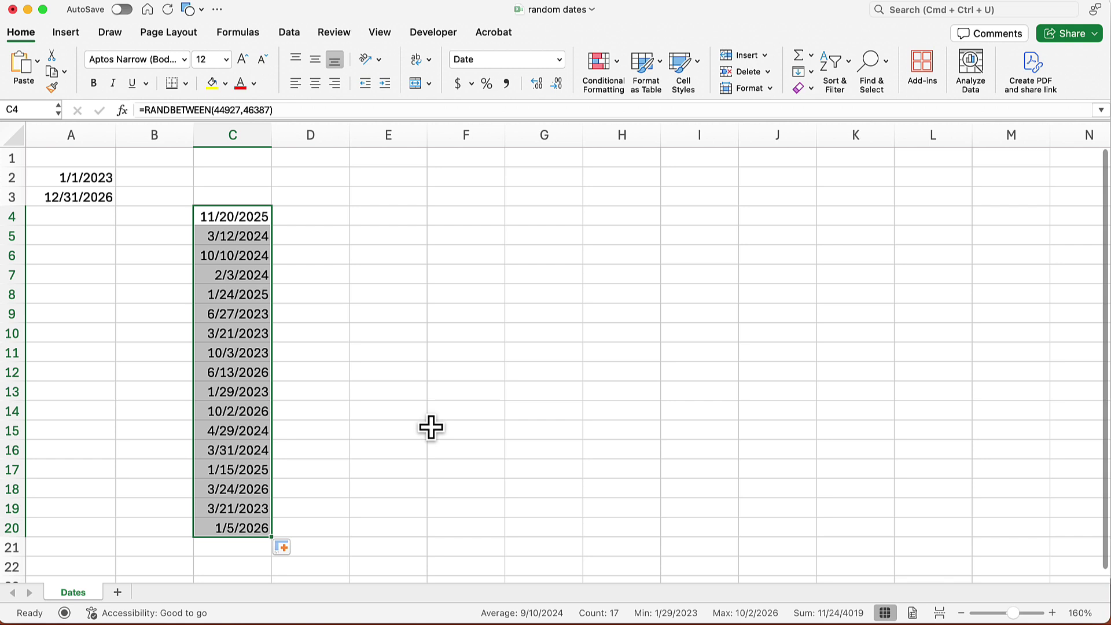
# Copy C4:C20 and paste them back as values only, replacing the formulas.
pyautogui.press('super+c')
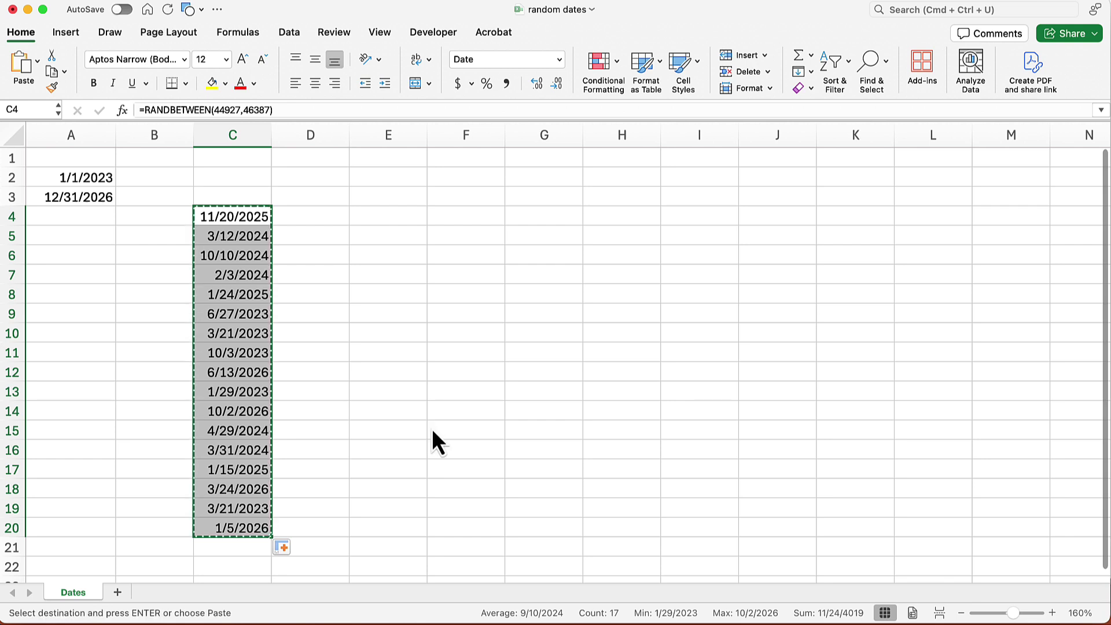
pyautogui.click(37, 63)
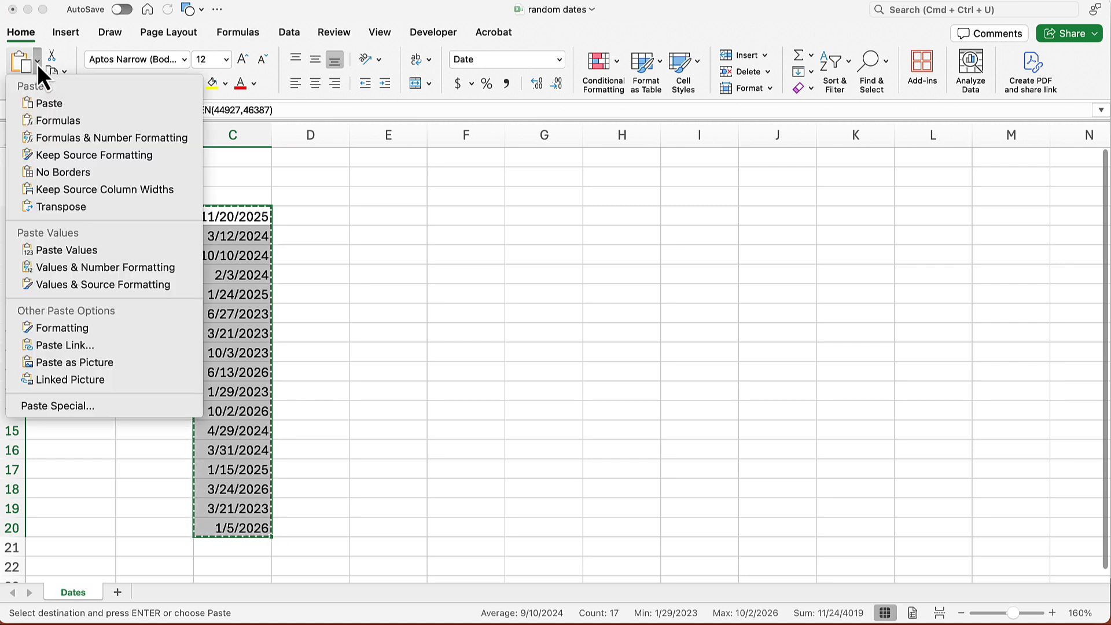
pyautogui.click(74, 252)
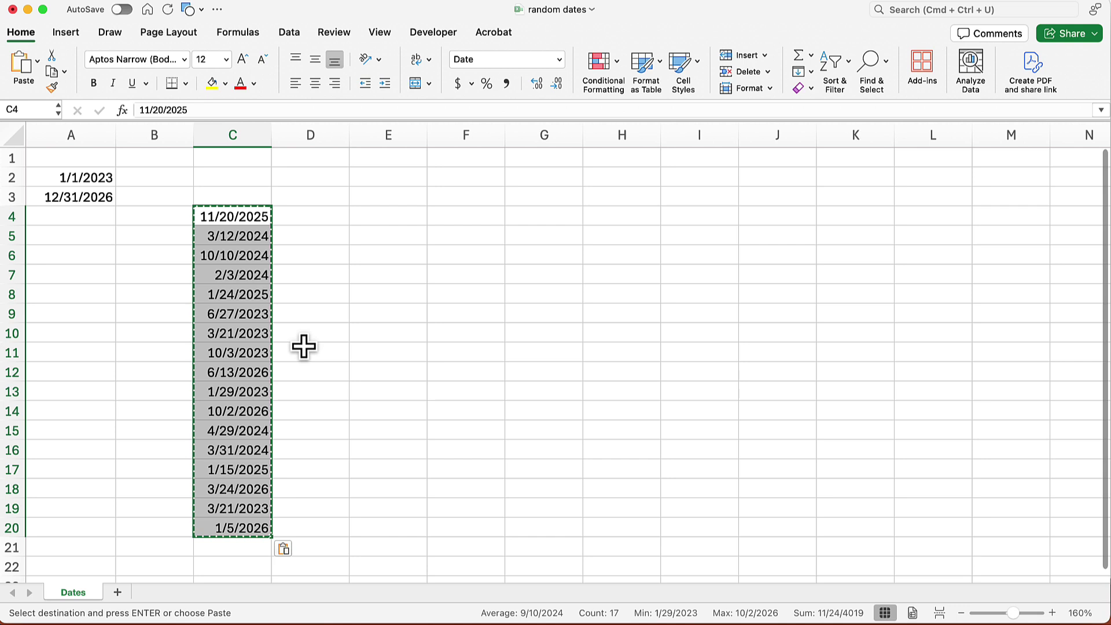
pyautogui.press('Escape')
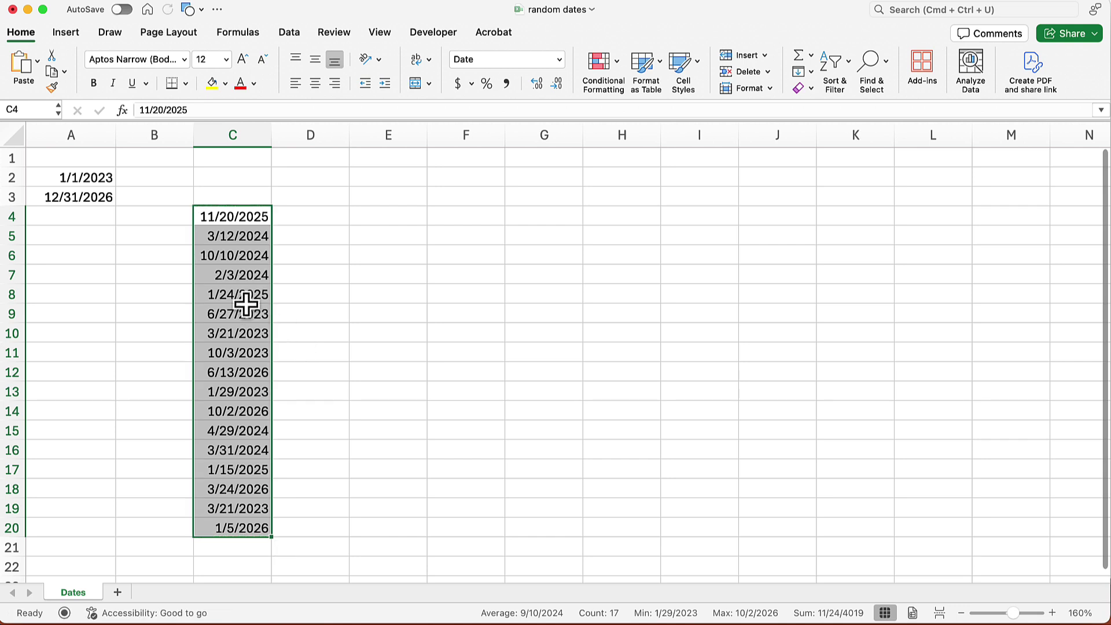
# Sort C4:C20 oldest to newest, running from 1/29/2023 to 10/2/2026.
pyautogui.click(246, 305)
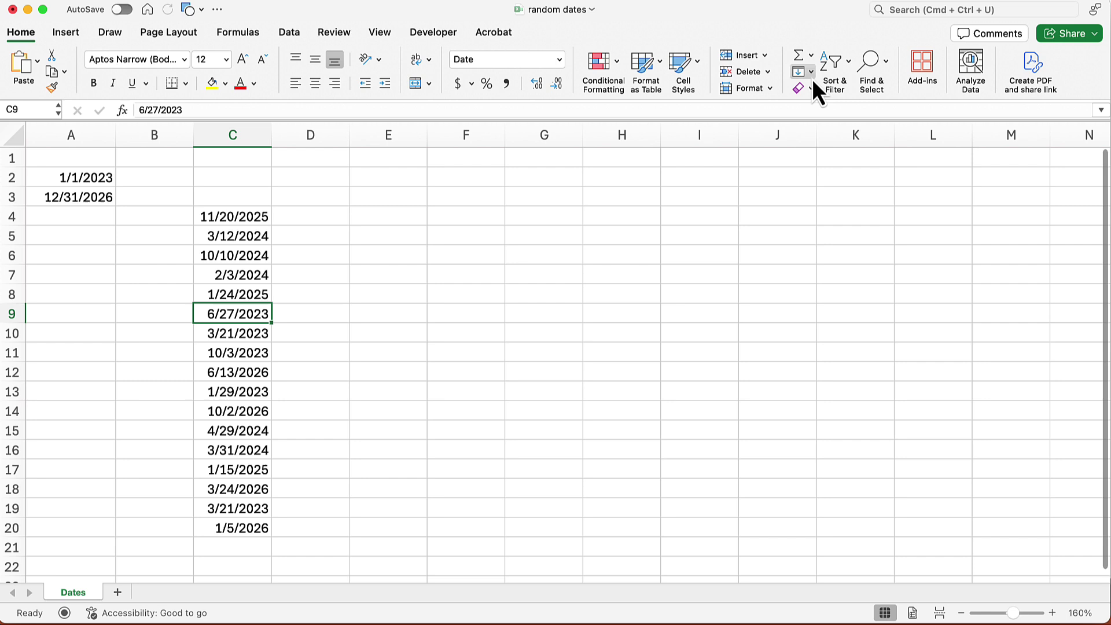
pyautogui.click(849, 63)
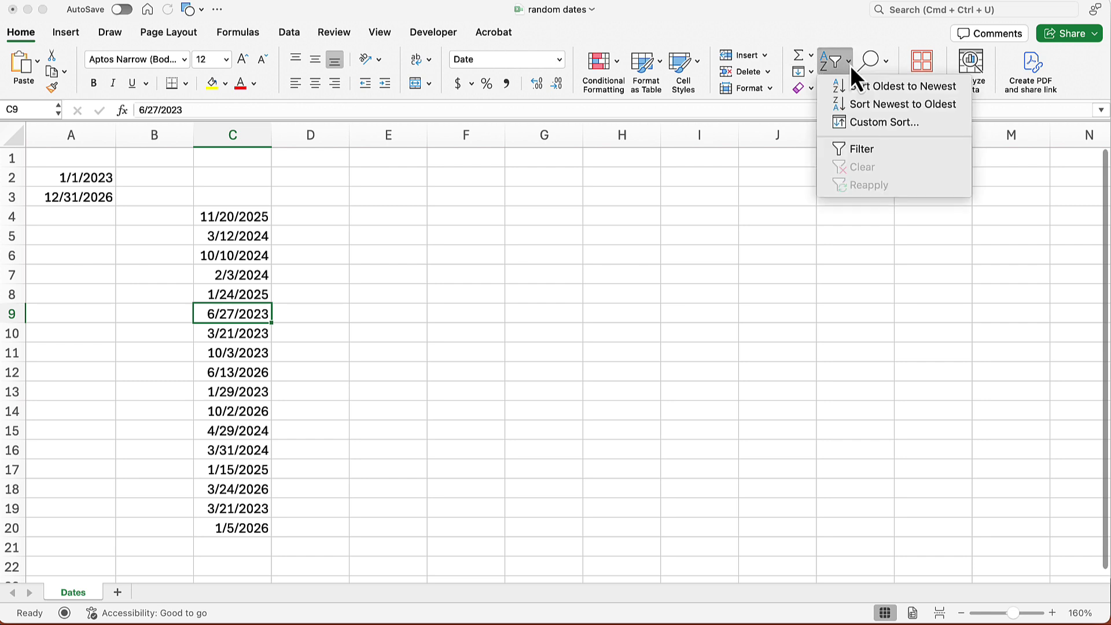
pyautogui.click(895, 89)
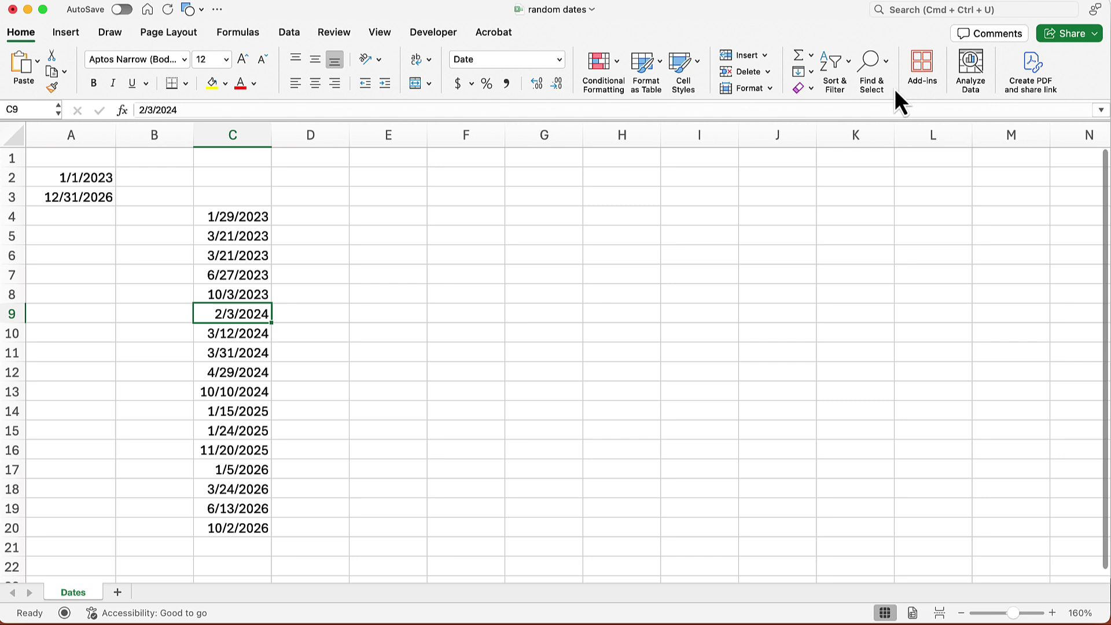
pyautogui.click(258, 218)
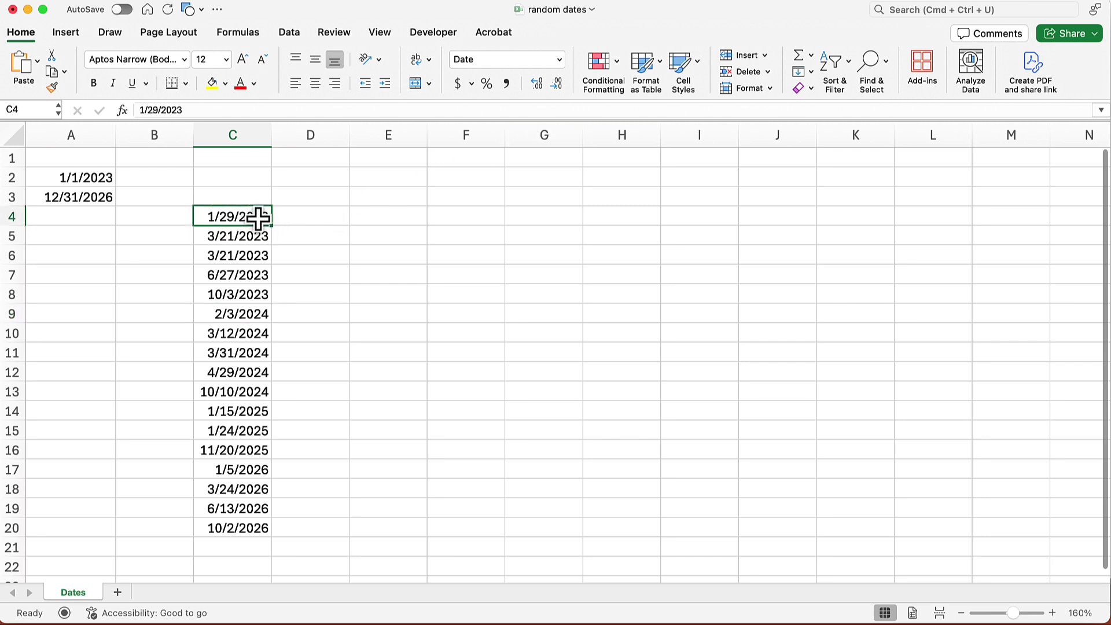
pyautogui.click(249, 533)
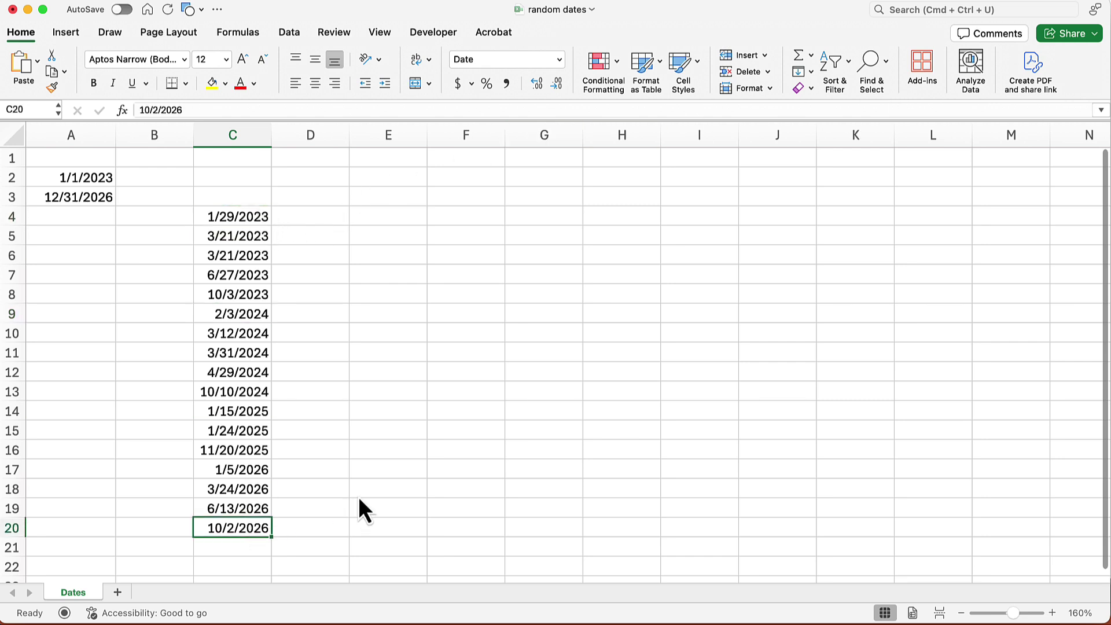